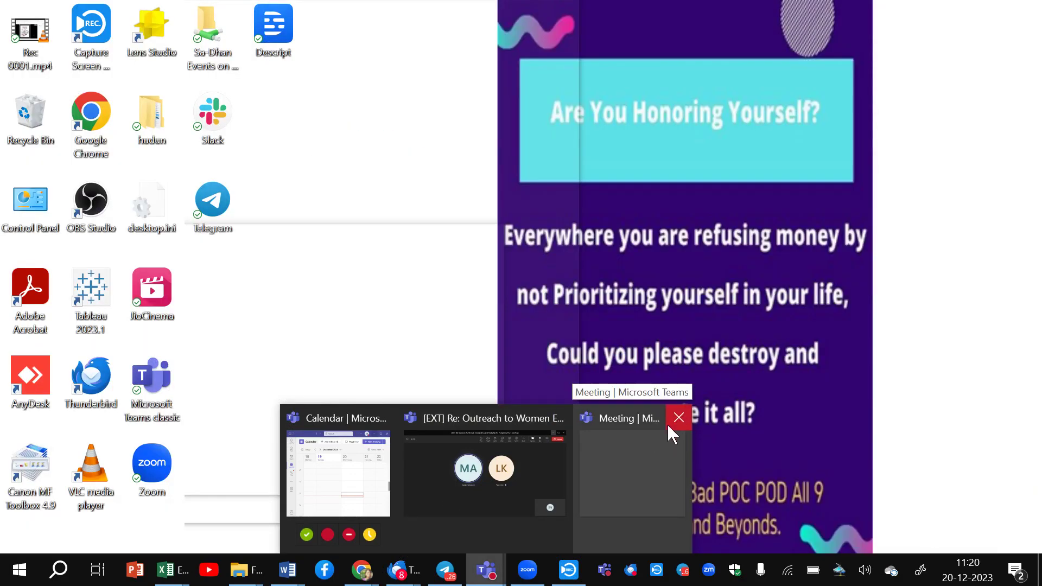
- Close the empty 'Meeting | Microsoft Teams' window and bring the Outreach to Women Entrepreneurs meeting forward
{"action": "left_click", "coordinate": [682, 419]}
{"action": "mouse_move", "coordinate": [486, 468]}
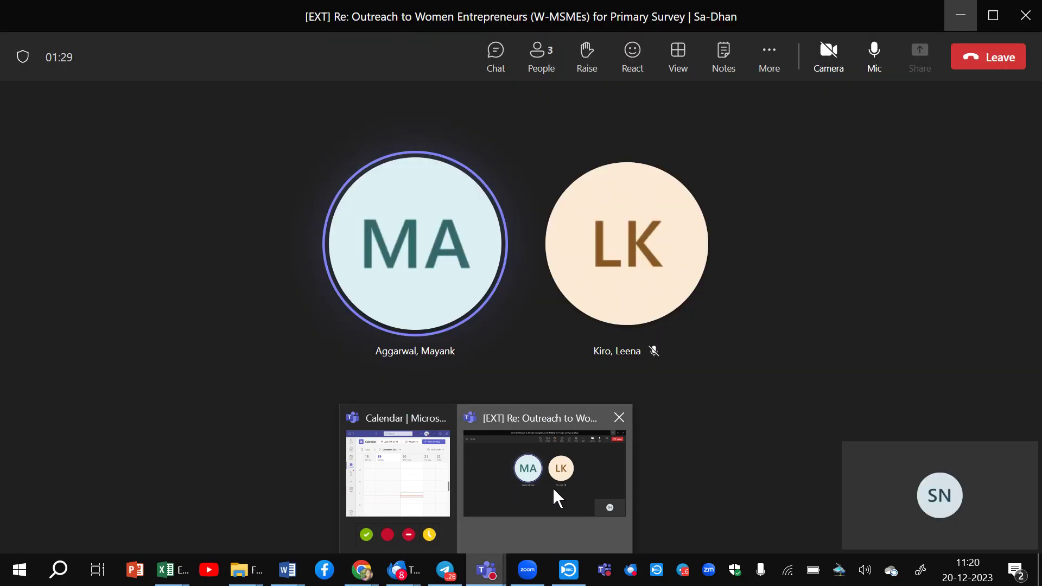
{"action": "left_click", "coordinate": [553, 487]}
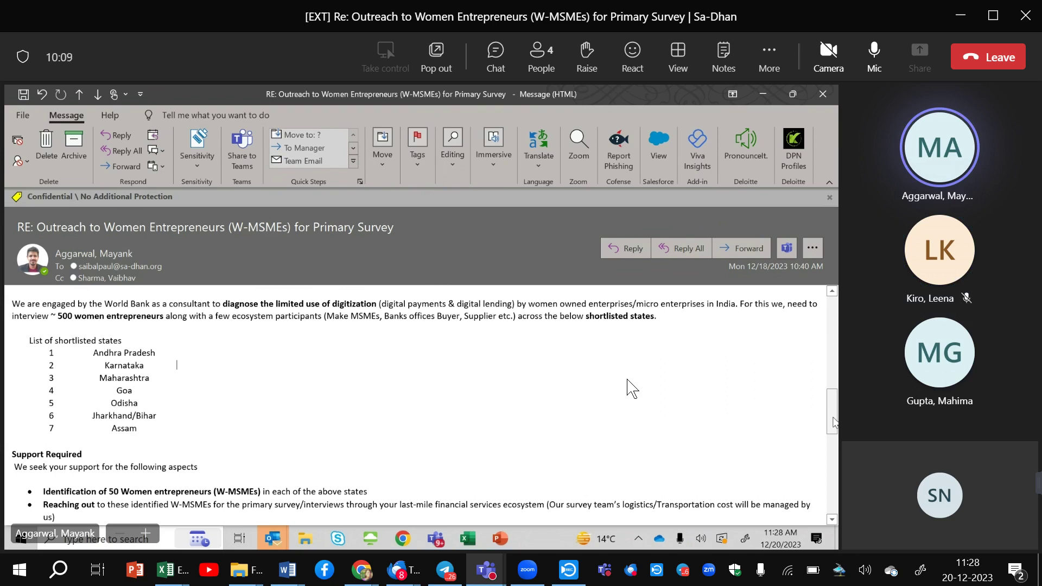
{"action": "scroll", "coordinate": [632, 388], "scroll_direction": "up", "scroll_amount": 5}
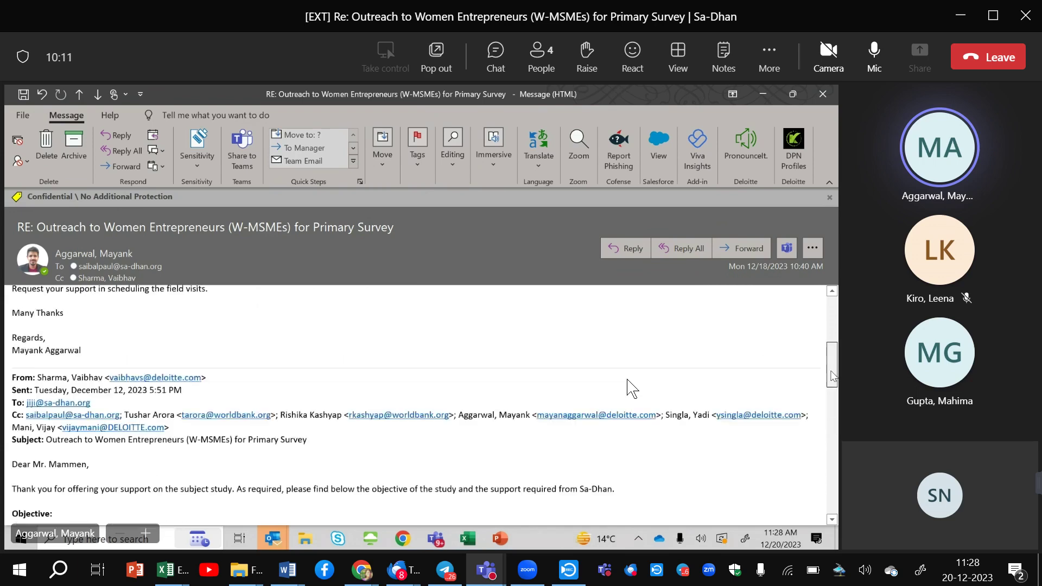
{"action": "scroll", "coordinate": [632, 388], "scroll_direction": "up", "scroll_amount": 2}
{"action": "scroll", "coordinate": [633, 389], "scroll_direction": "up", "scroll_amount": 1}
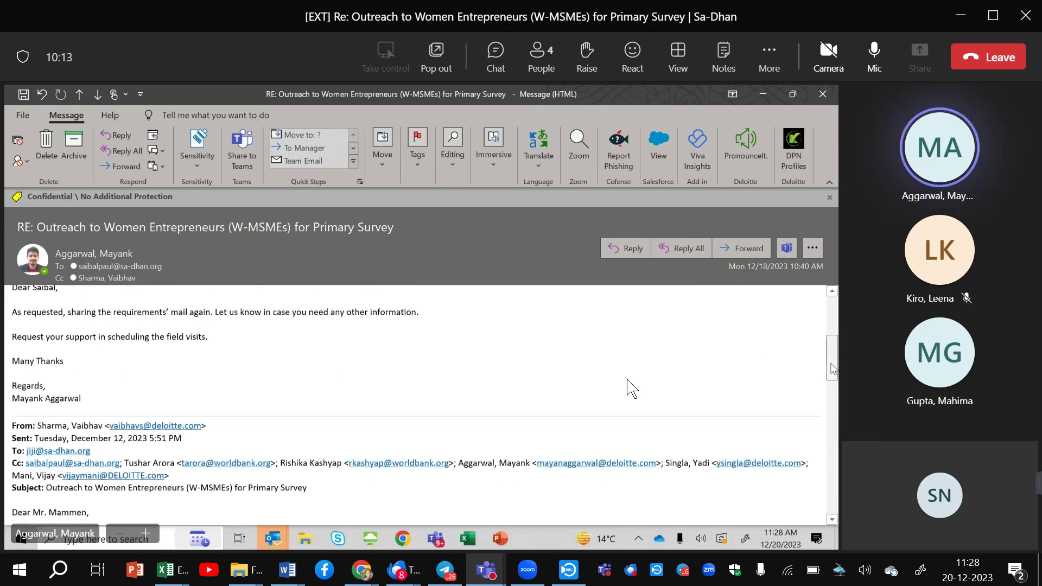
{"action": "scroll", "coordinate": [632, 388], "scroll_direction": "up", "scroll_amount": 5}
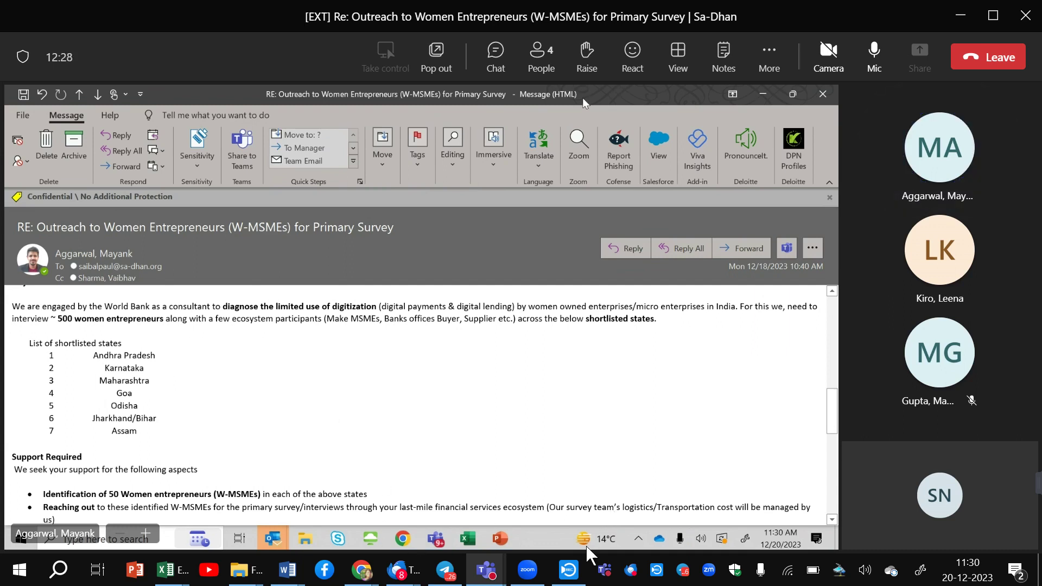
- Open the Capture Screen Recorder window from the taskbar to stop the recording
{"action": "left_click", "coordinate": [568, 570]}
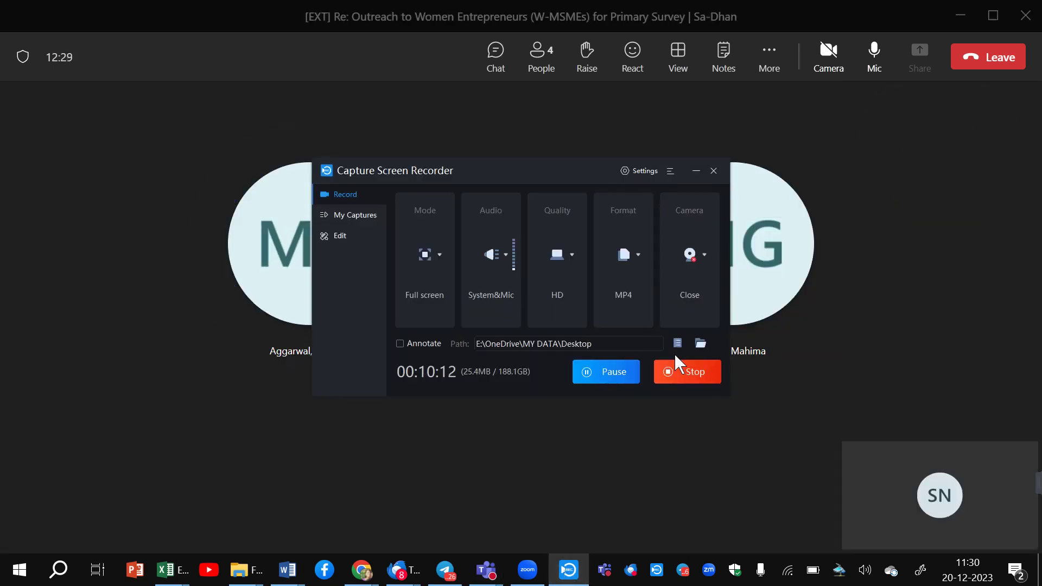